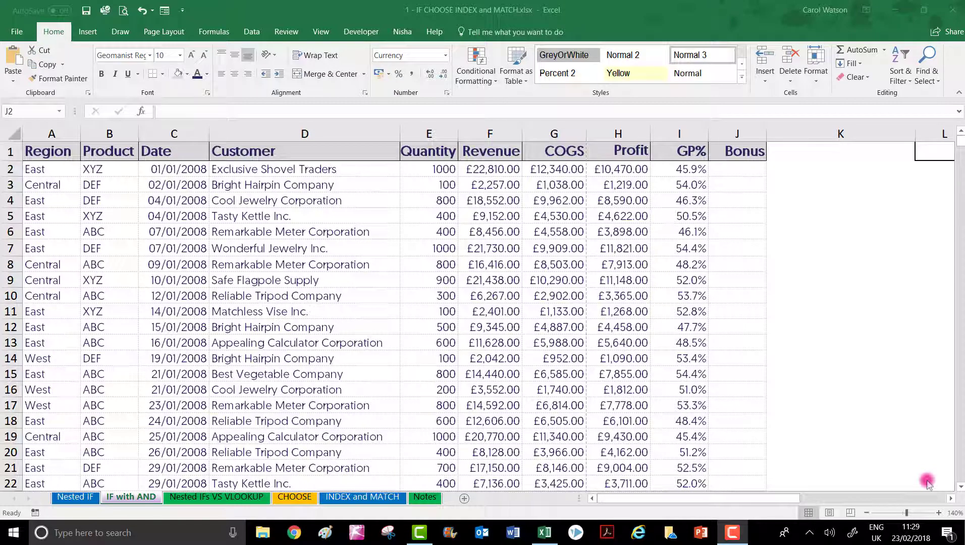
Step: Start an IF formula in the first Bonus cell, J2, with the logical test F2>20000
click(744, 174)
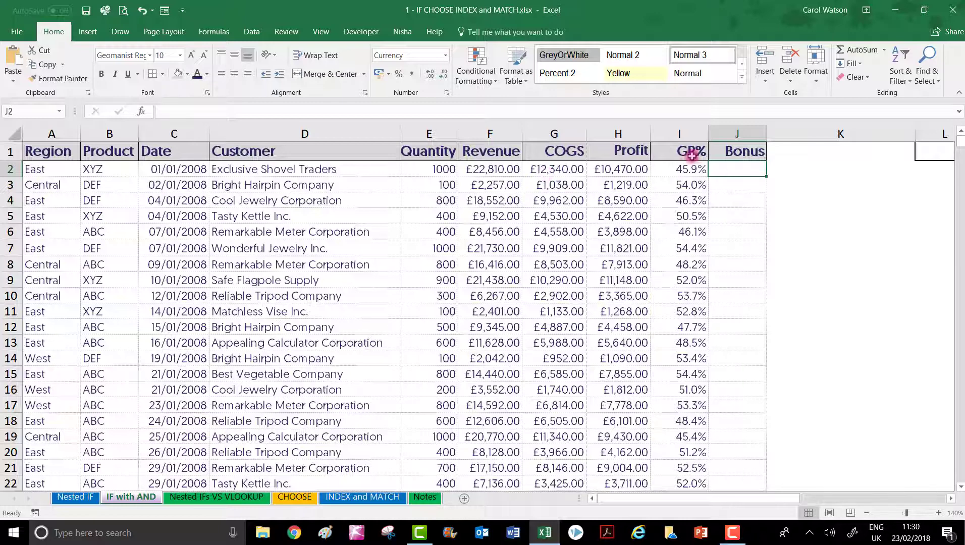
click(485, 169)
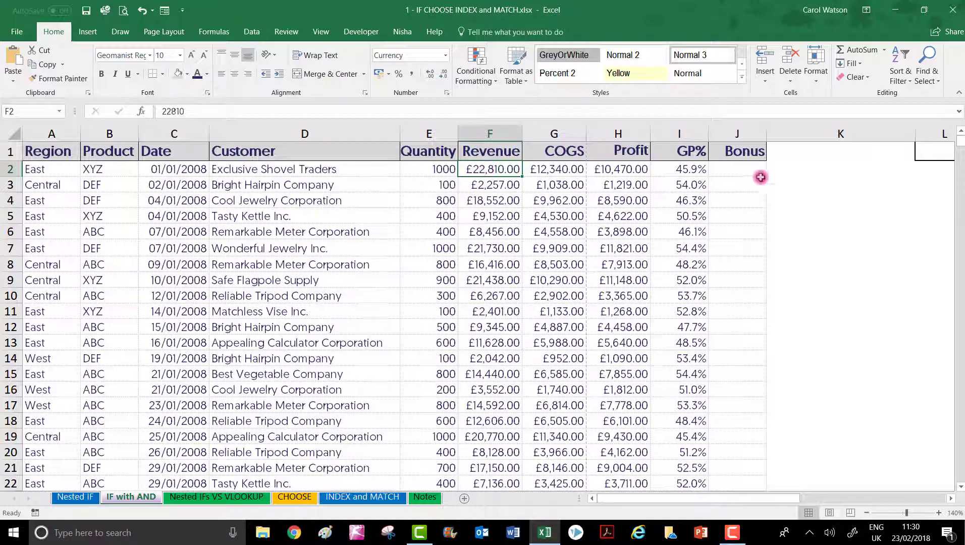
click(740, 169)
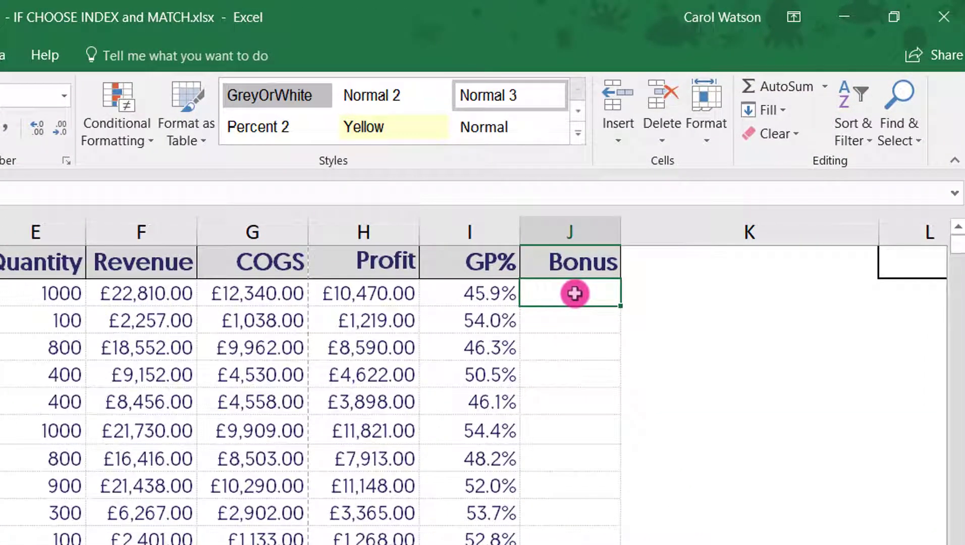
text(=)
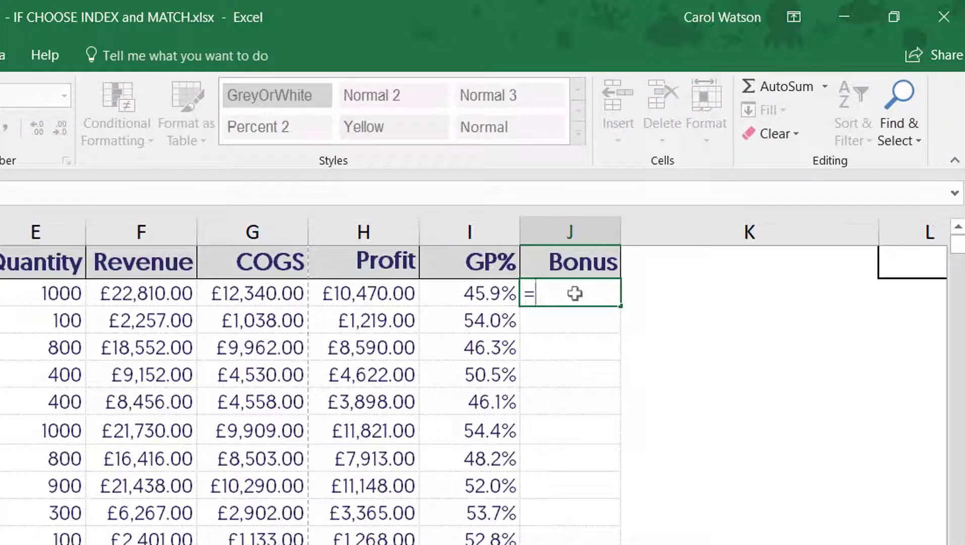
text(if)
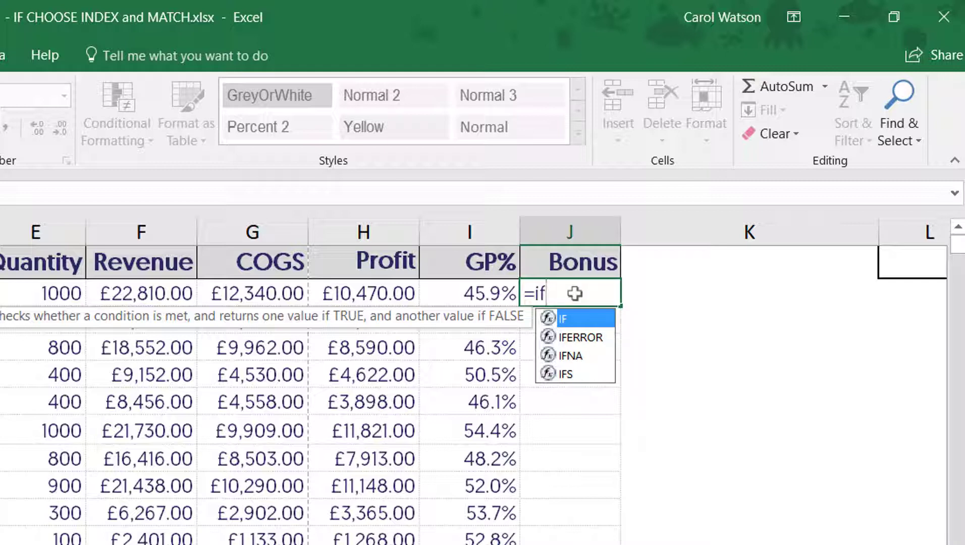
text(()
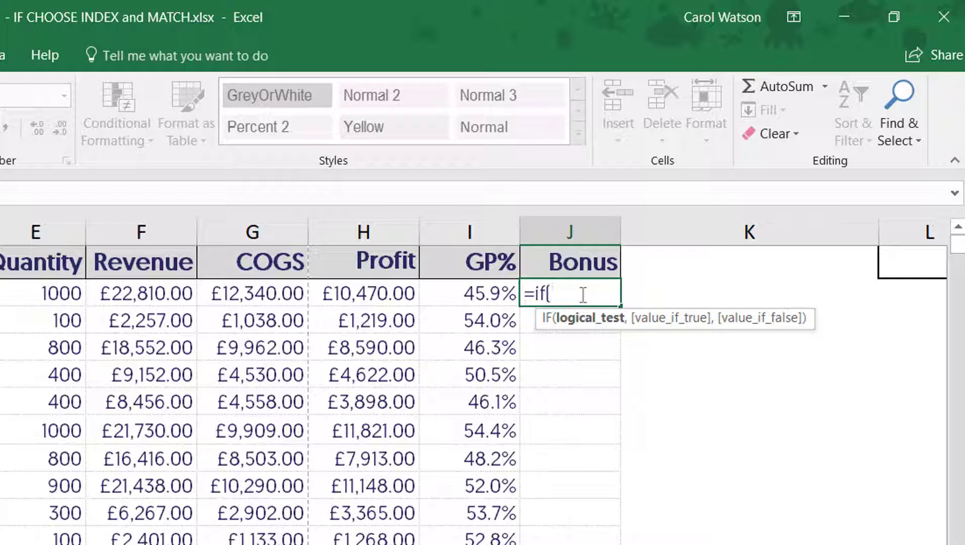
click(142, 294)
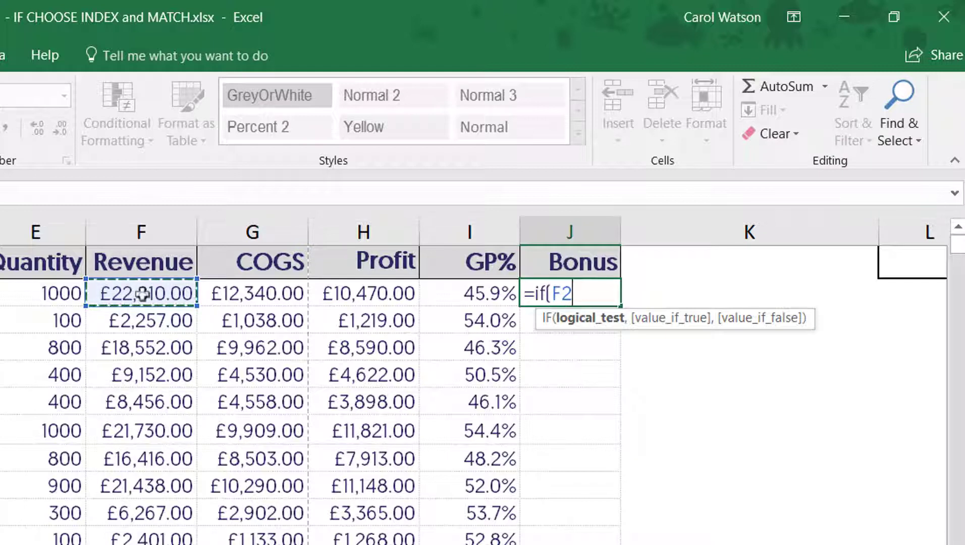
text(>)
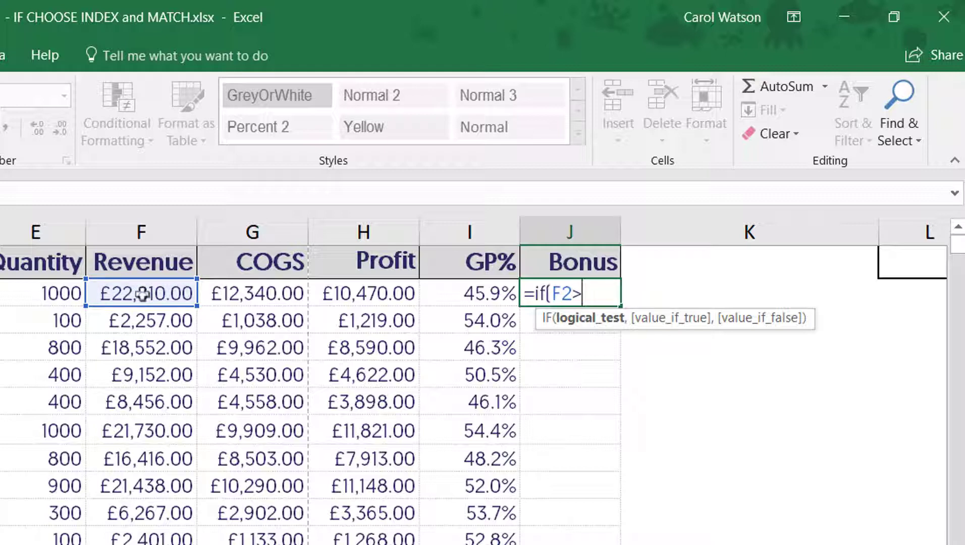
text(20000)
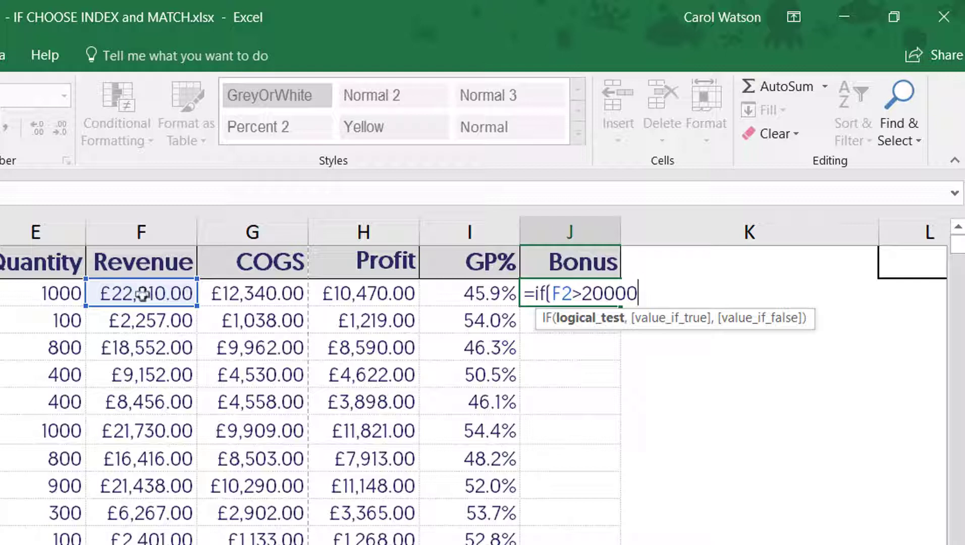
text(,)
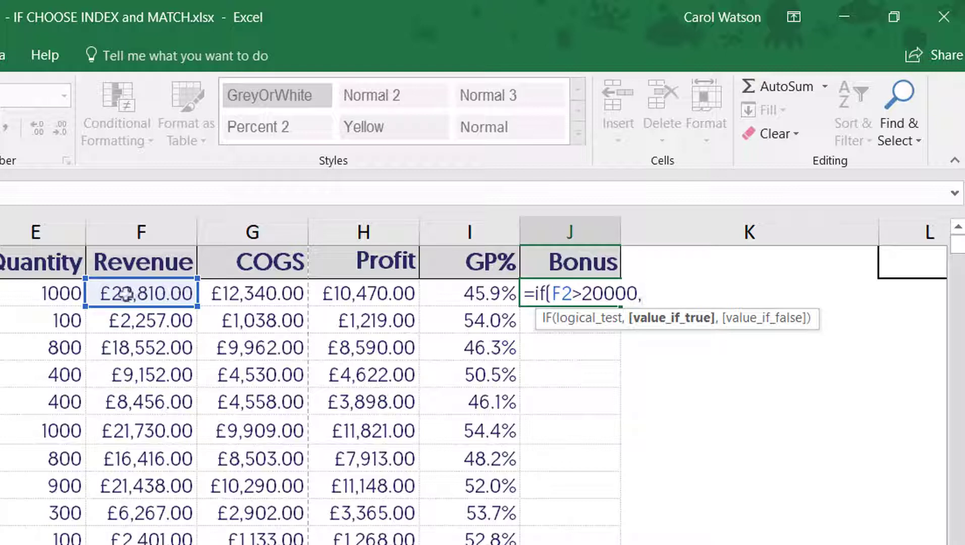
Step: Complete the IF formula in J2 with F2*0.02 as the value if true and 0 as the value if false
click(126, 293)
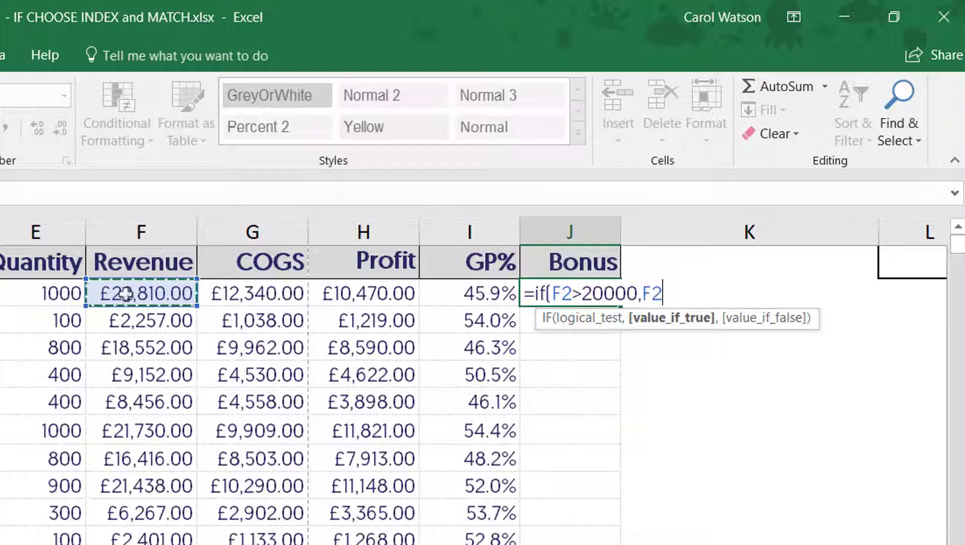
text(*)
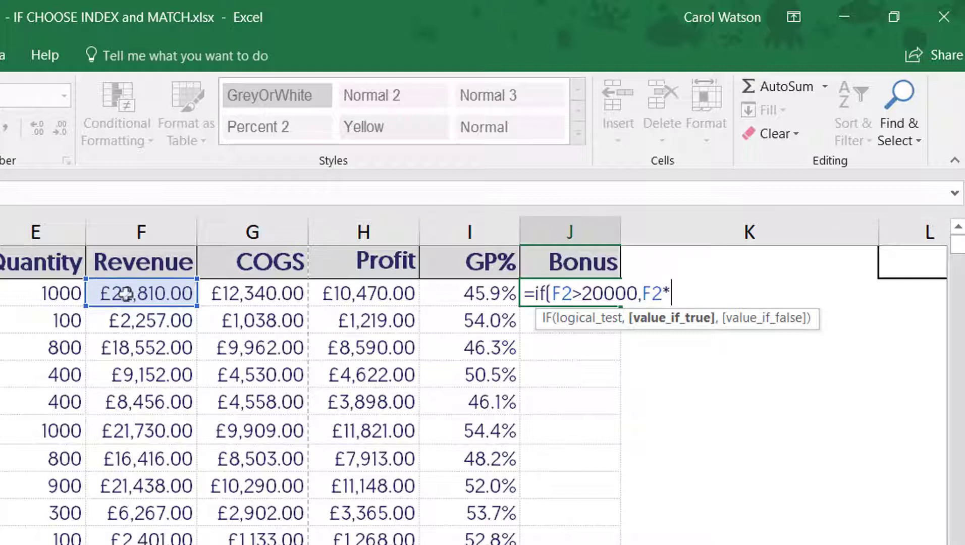
text(0.02)
text(,)
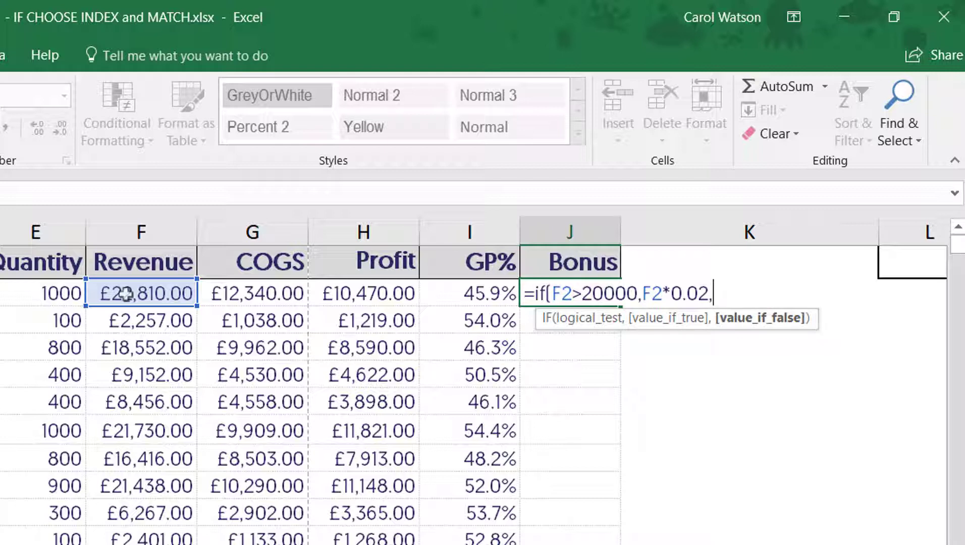
text(0)
text())
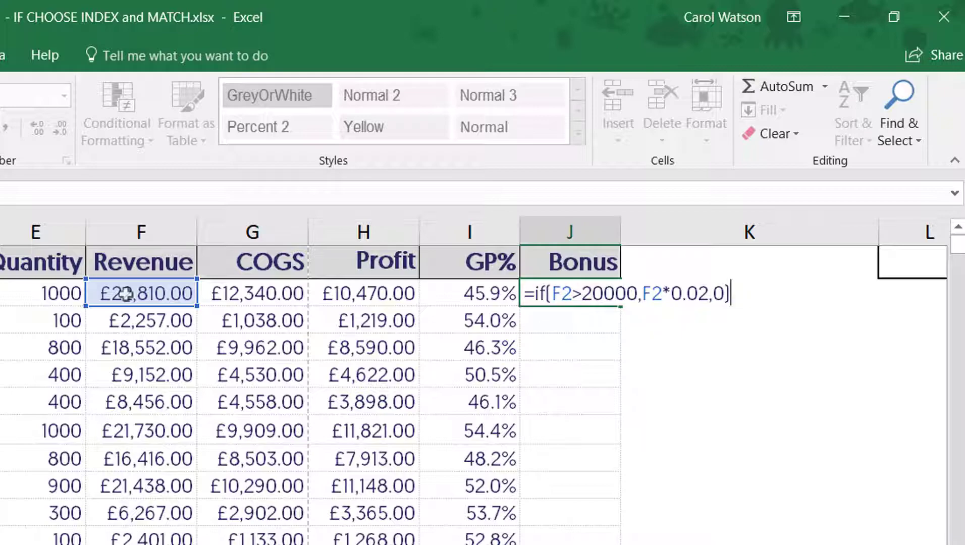
key(Return)
key(Up)
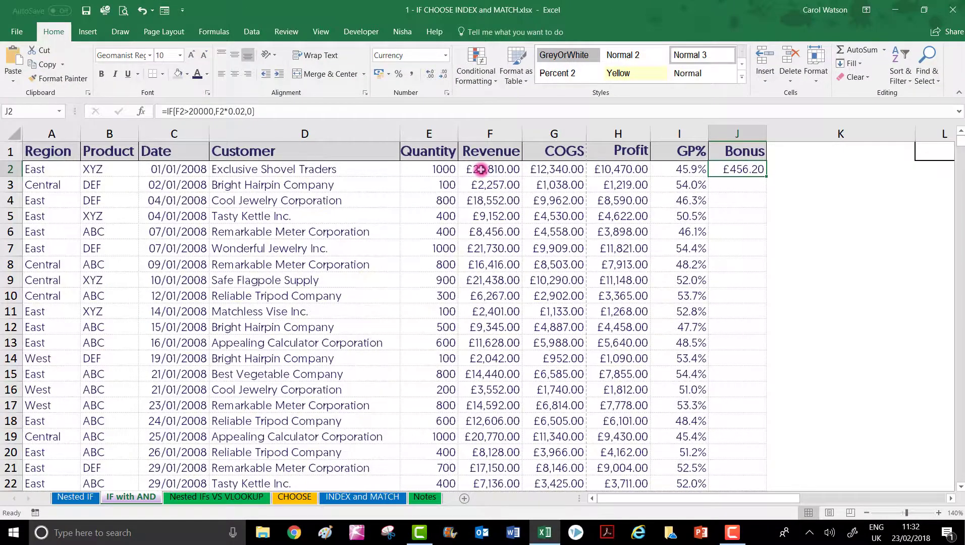
Step: Fill the J2 bonus formula down the whole Bonus column
click(480, 170)
key(Right)
key(Right)
key(Right)
key(Right)
key(Down)
key(Down)
key(Down)
key(Down)
key(Down)
key(Down)
key(Down)
key(Down)
key(Down)
key(Down)
key(Down)
key(Down)
key(Down)
key(Down)
key(Down)
key(Down)
key(Down)
key(Down)
key(Down)
key(Down)
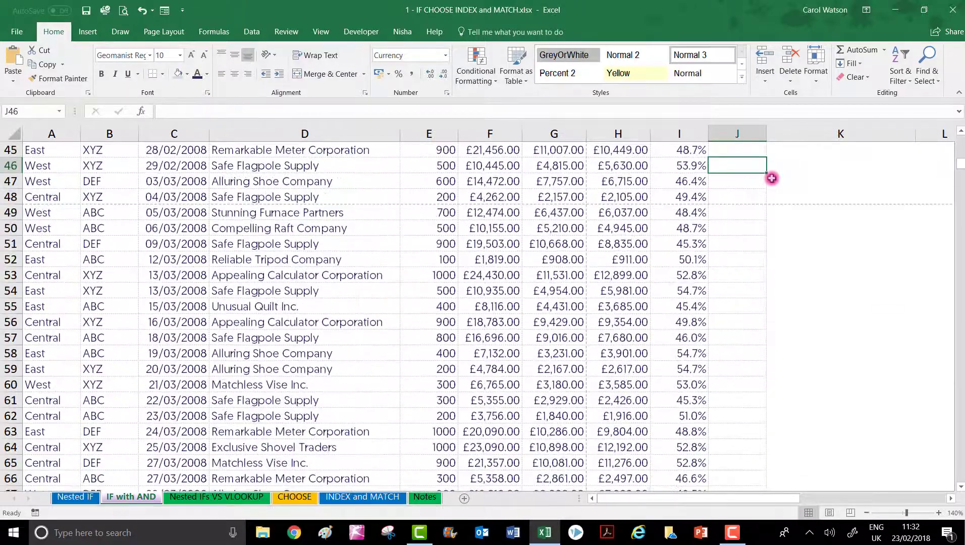
key(Page_Down)
key(Page_Up)
key(Page_Up)
key(Page_Up)
key(Page_Up)
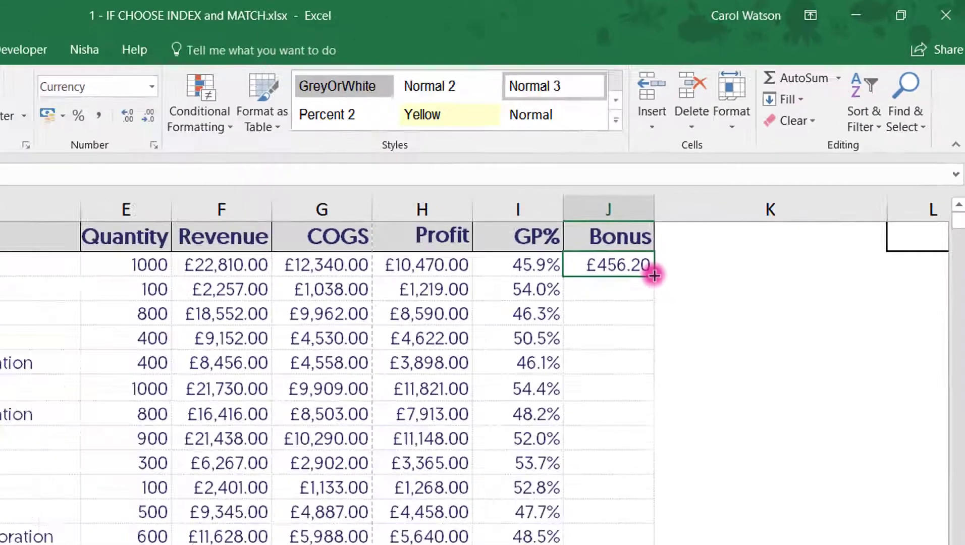
double_click(542, 375)
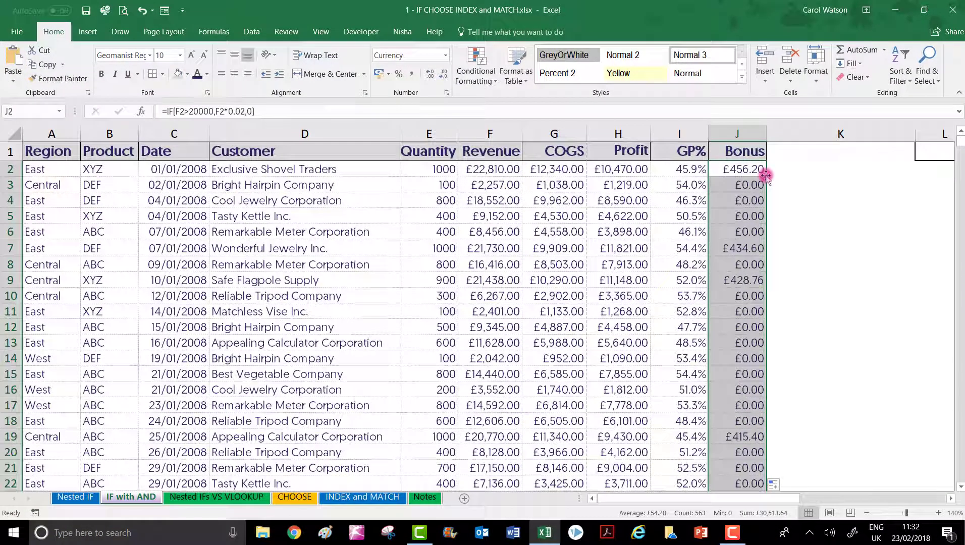
Step: Examine the copied formulas in the Bonus column from row 2 to row 9 against the matching revenue
click(742, 169)
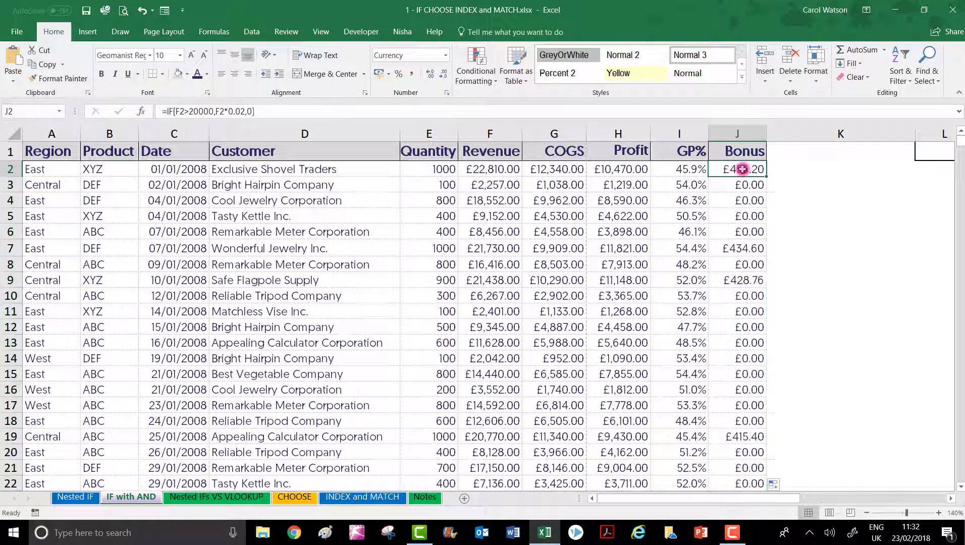
key(Down)
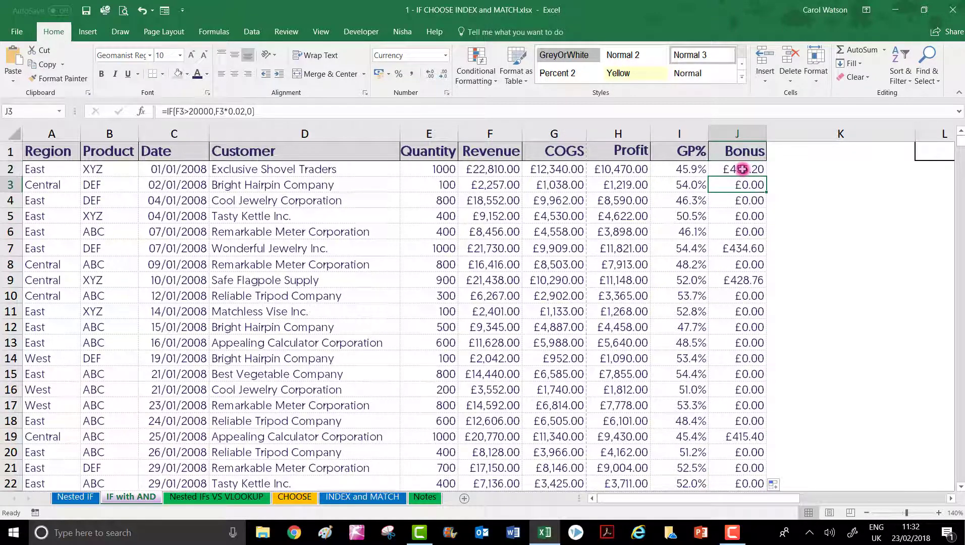
key(Down)
key(Down)
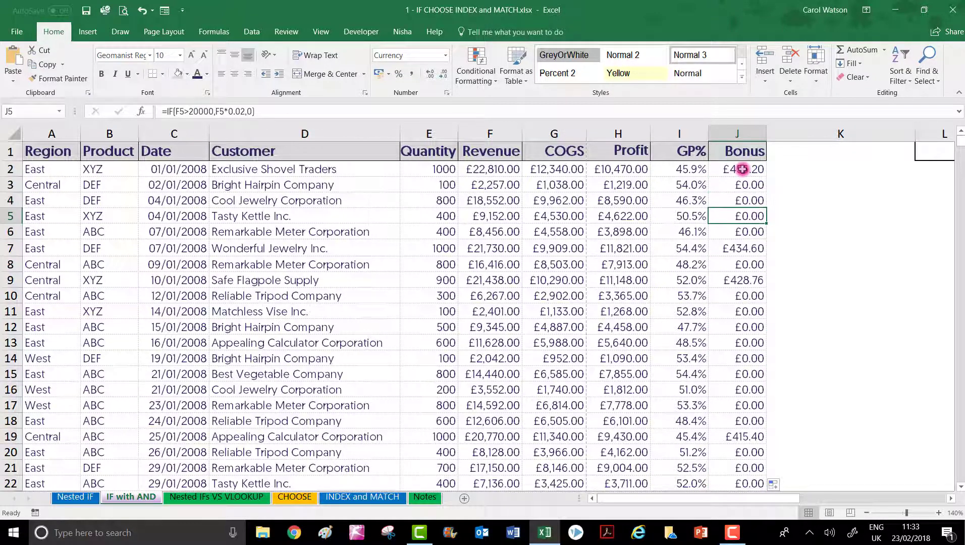
key(Down)
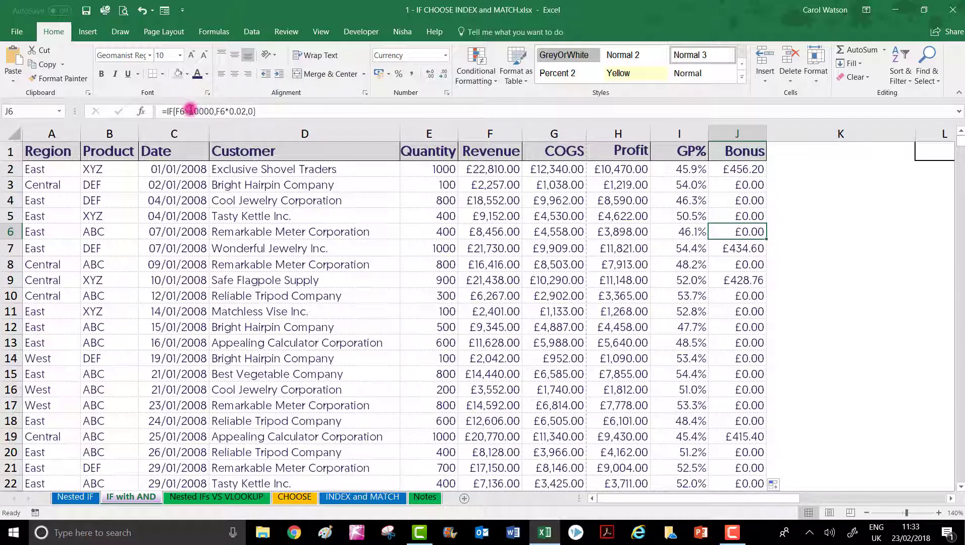
click(739, 248)
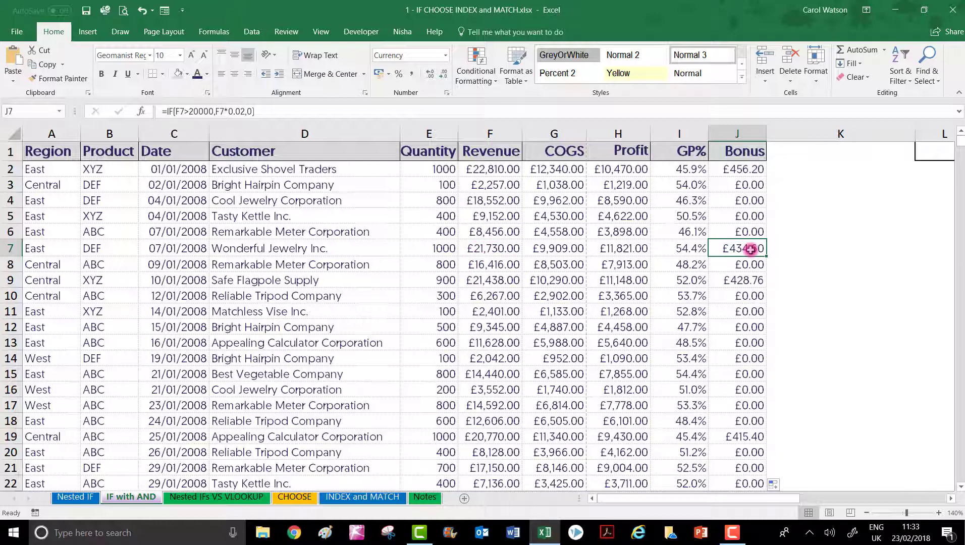
click(489, 282)
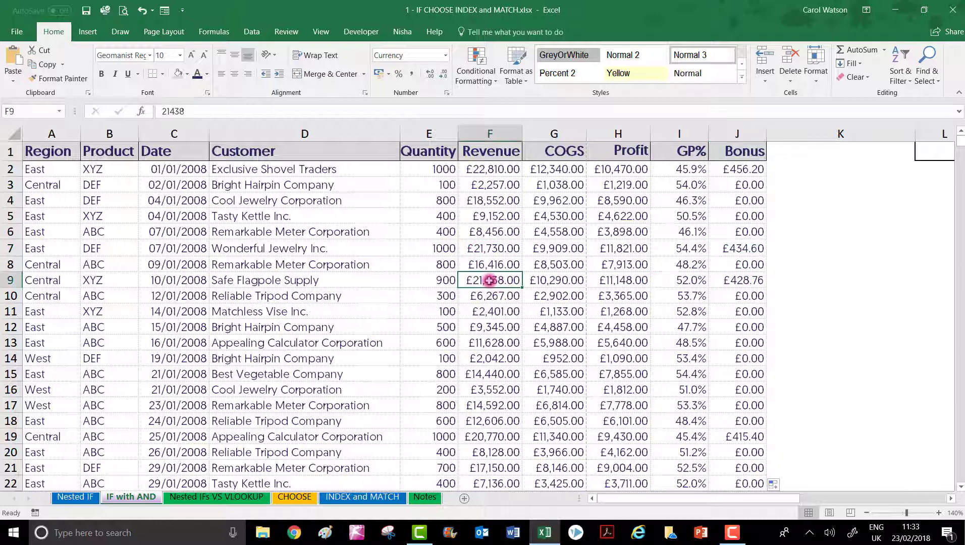
click(744, 279)
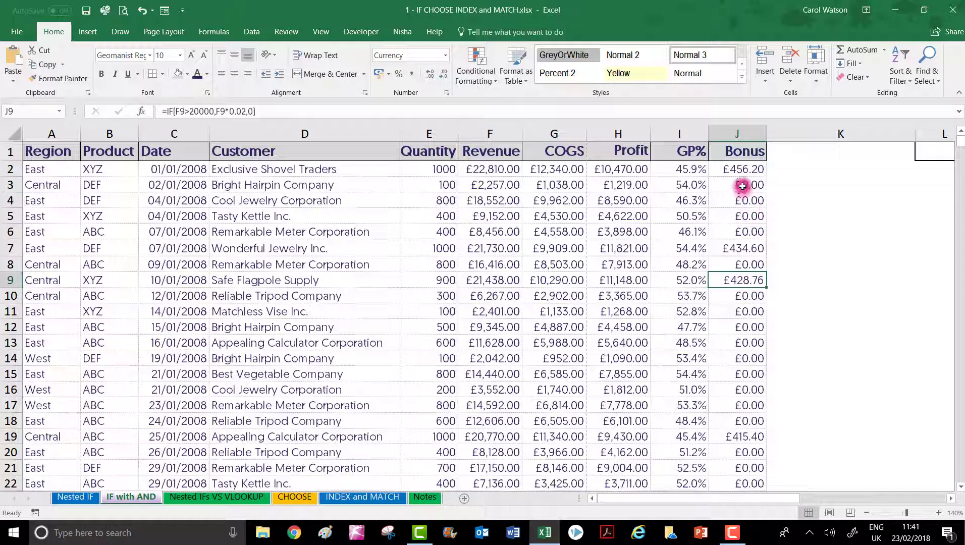
Step: Clear J2 and start a new IF formula there with a nested AND whose first condition is F2>20000
click(738, 170)
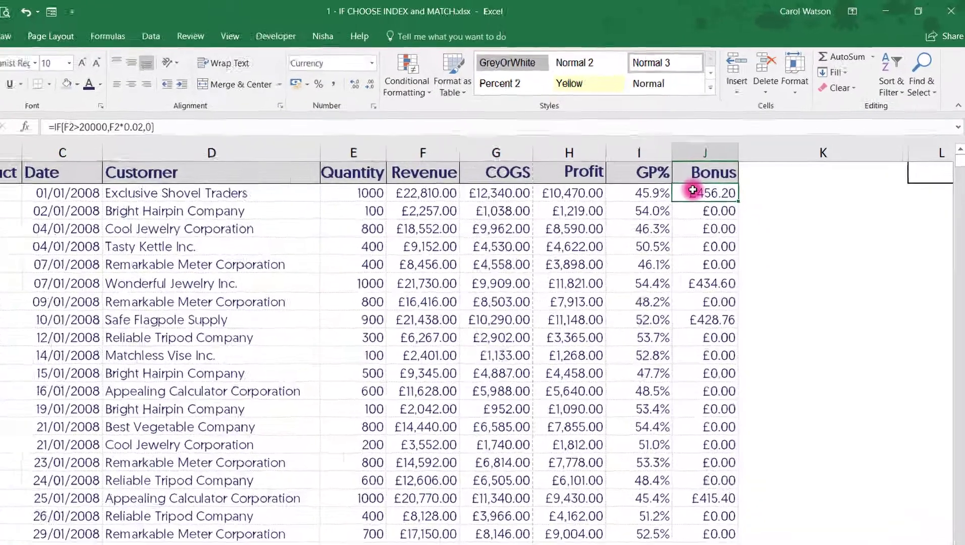
key(Delete)
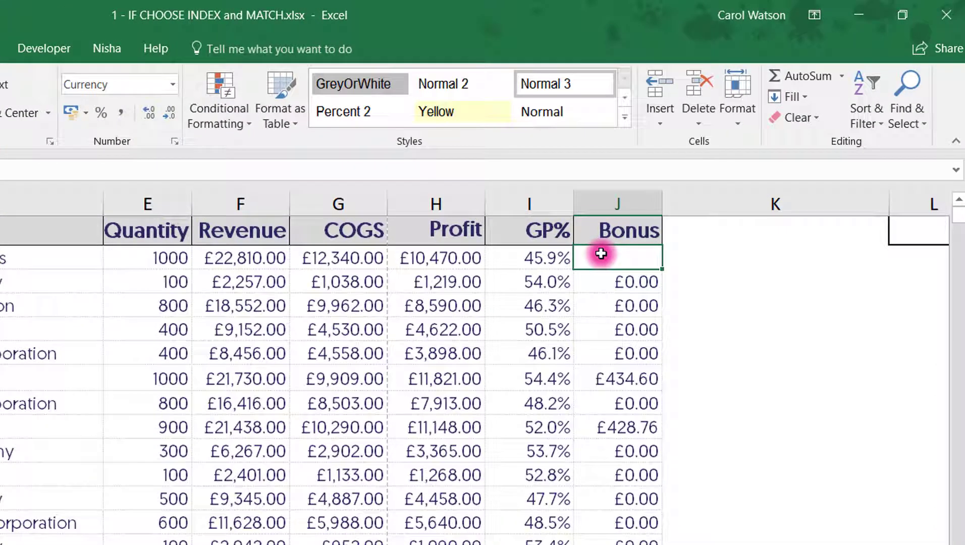
text(=If)
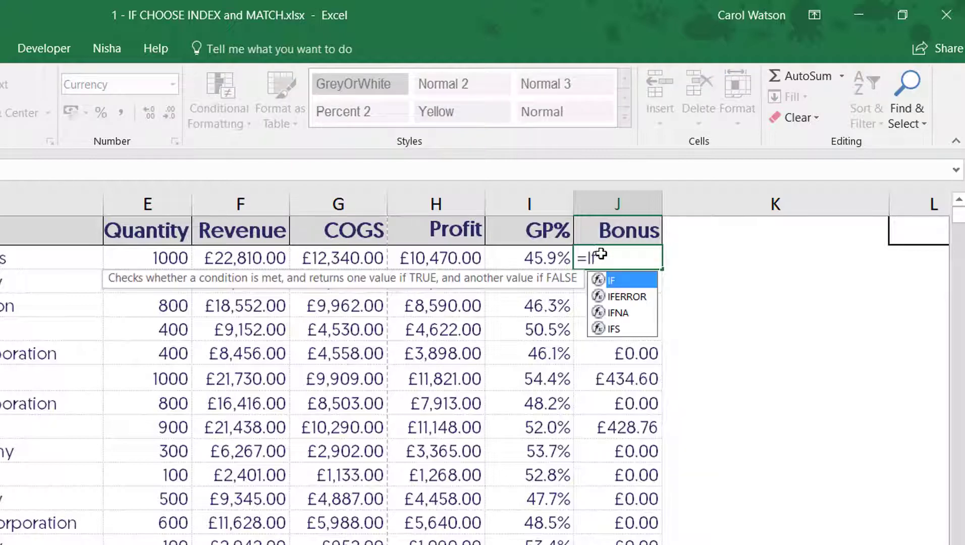
text(()
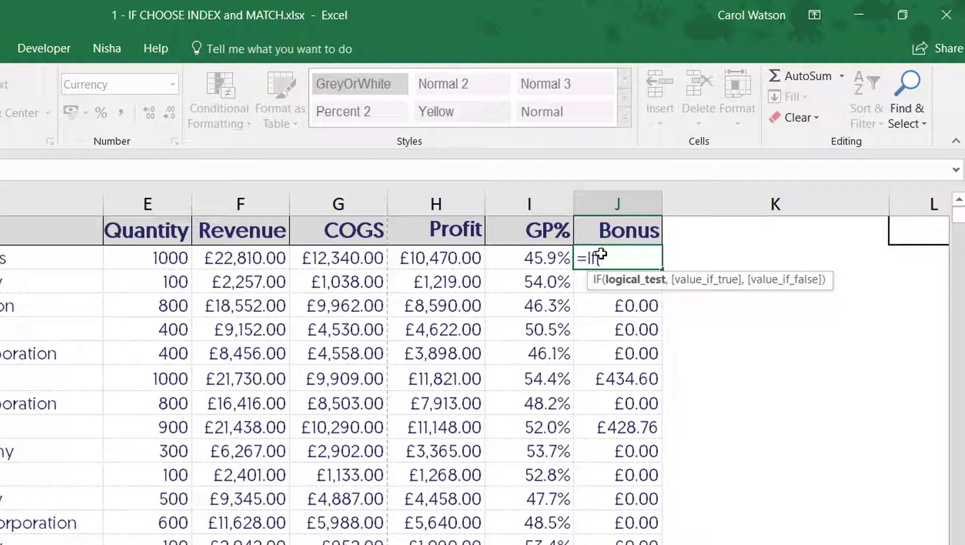
text(And)
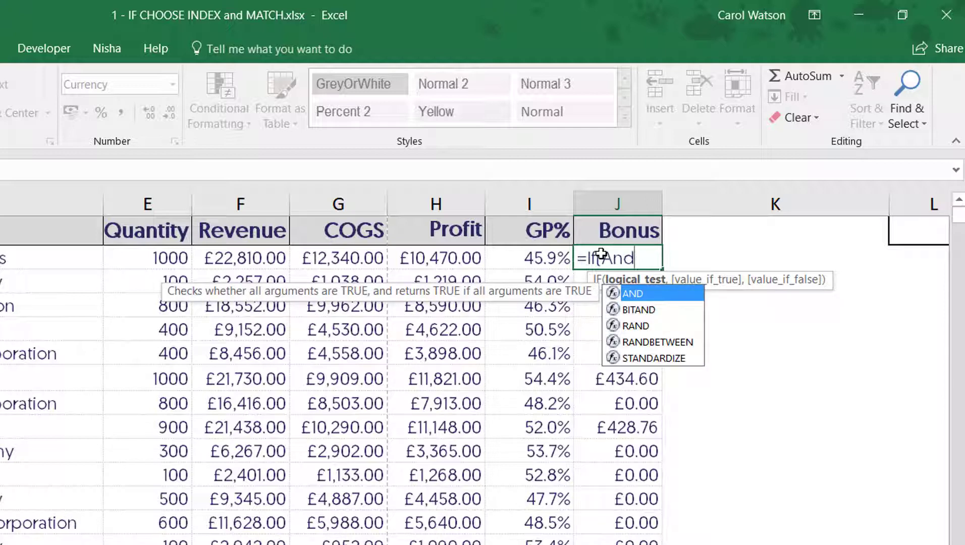
text(()
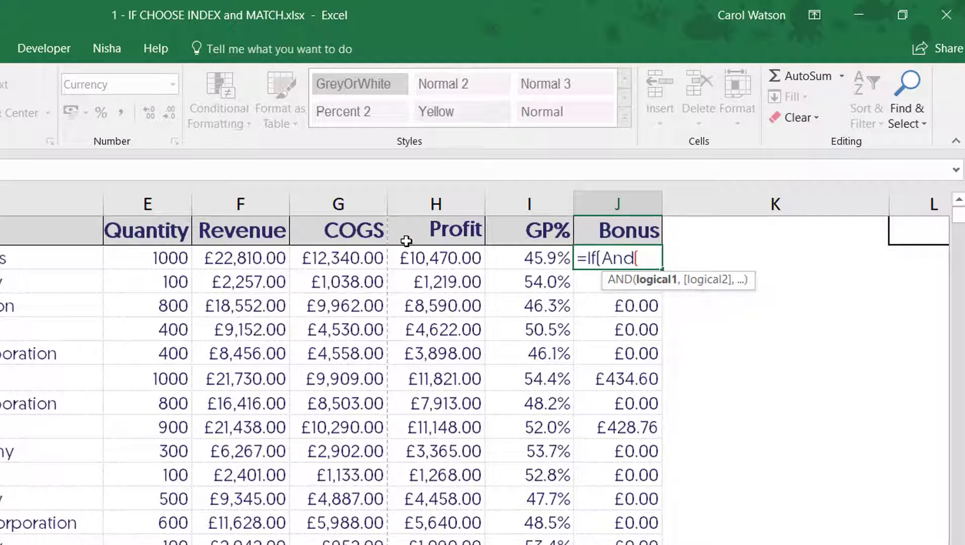
click(237, 257)
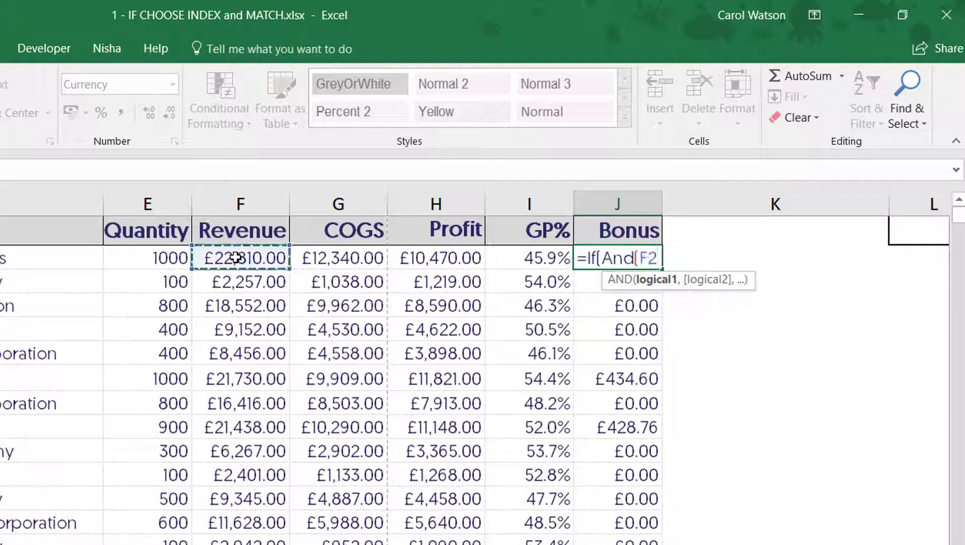
text(>)
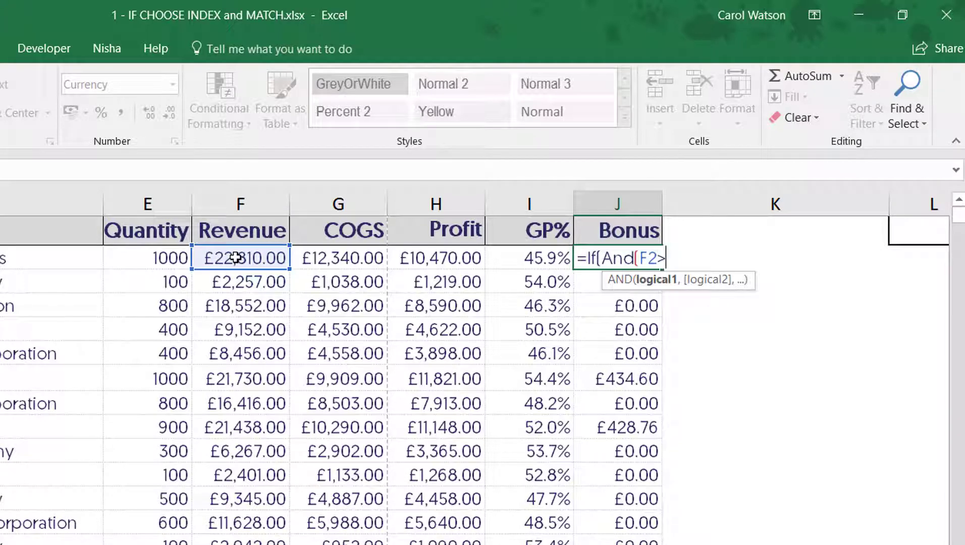
text(20000)
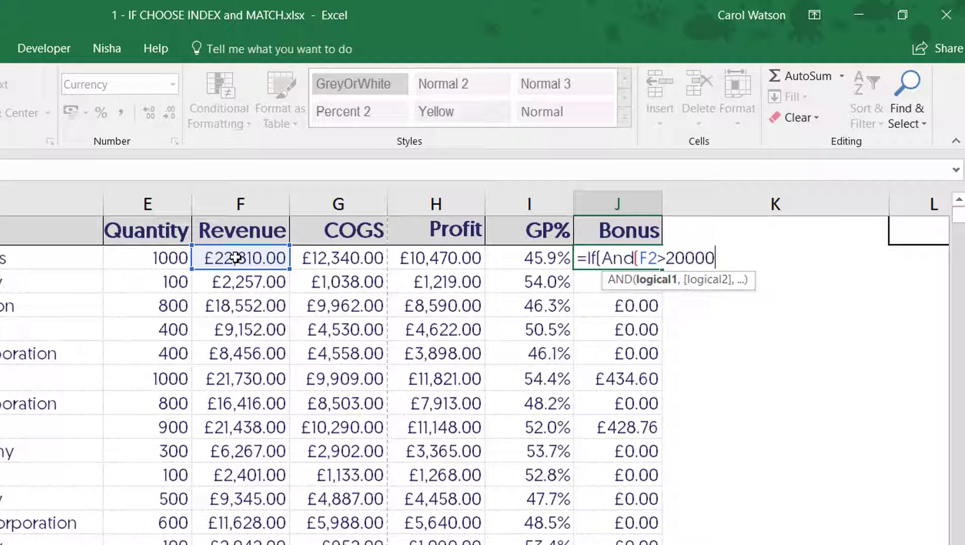
text(,)
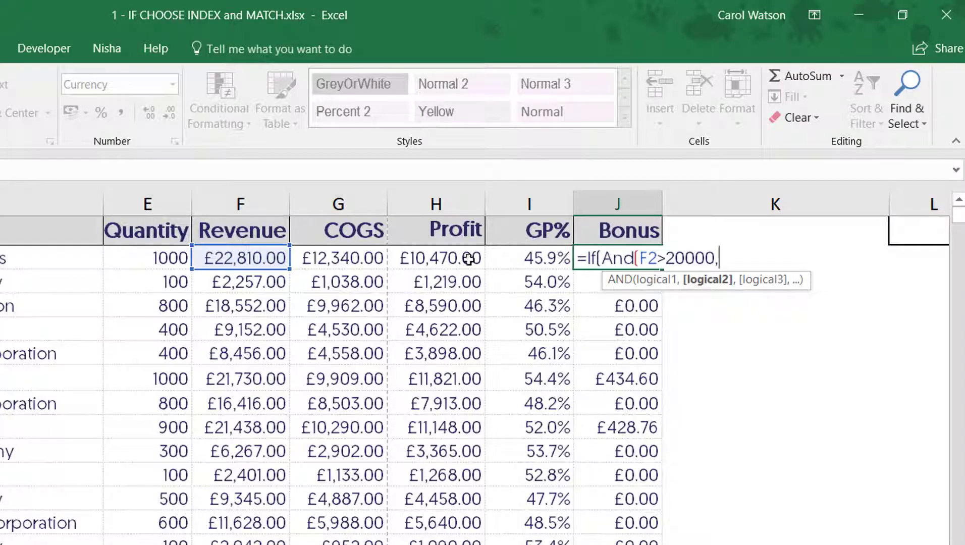
Step: Add I2>50% as the second AND condition in the J2 formula and close the AND function
click(531, 260)
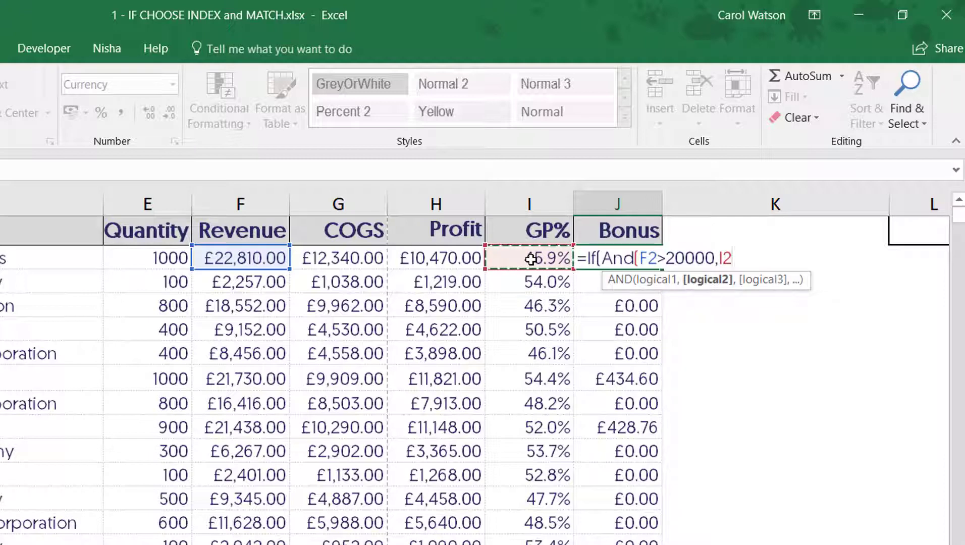
text(>50%)
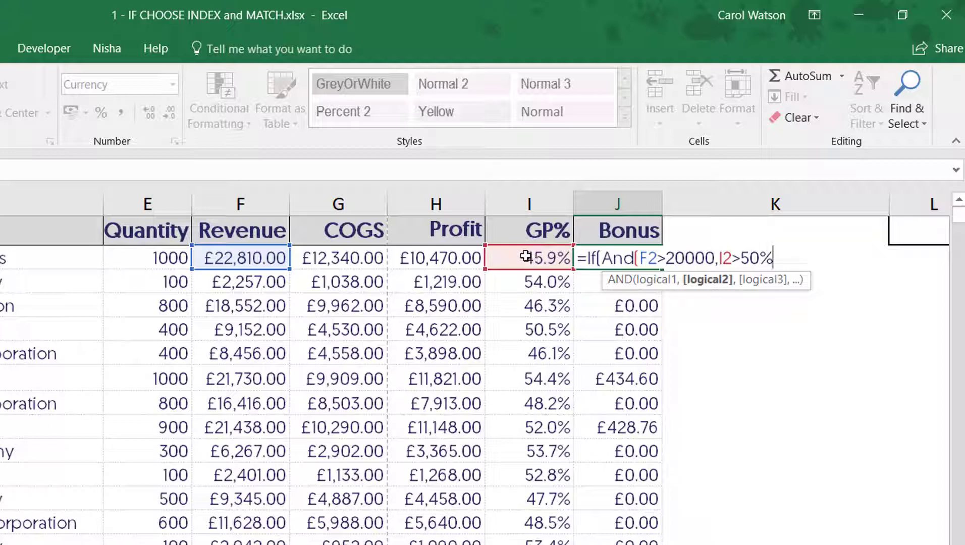
text())
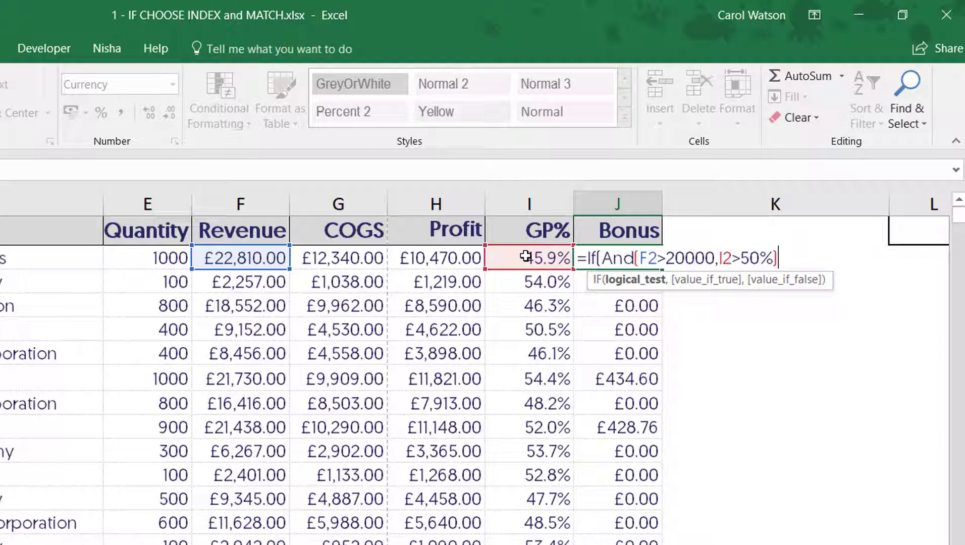
Step: Complete the J2 formula with F2*2% as the value if true and 0 as the value if false
text(,)
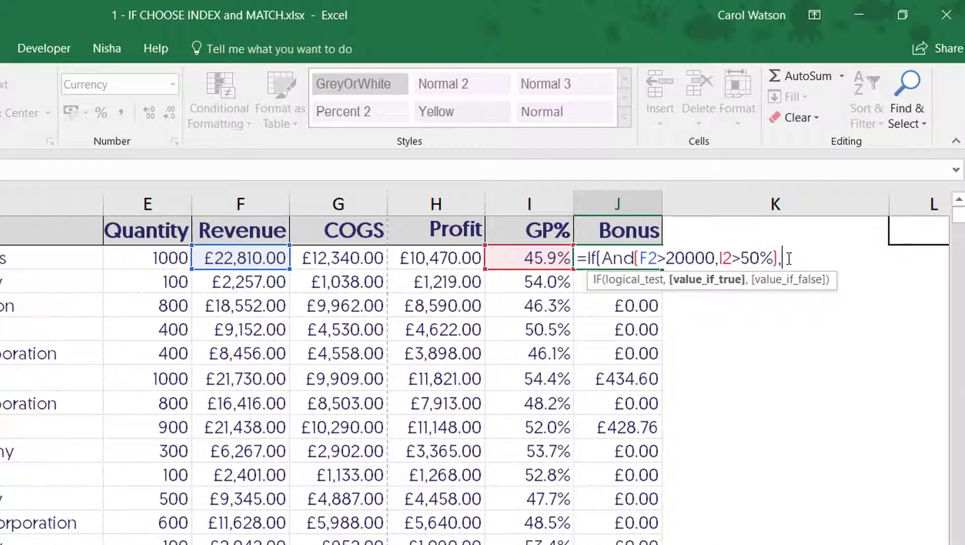
click(237, 257)
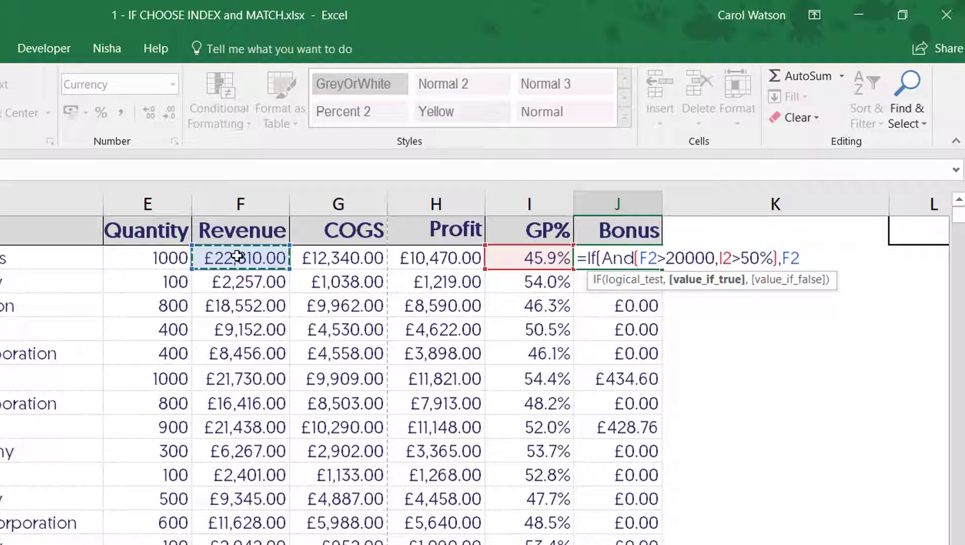
text(*)
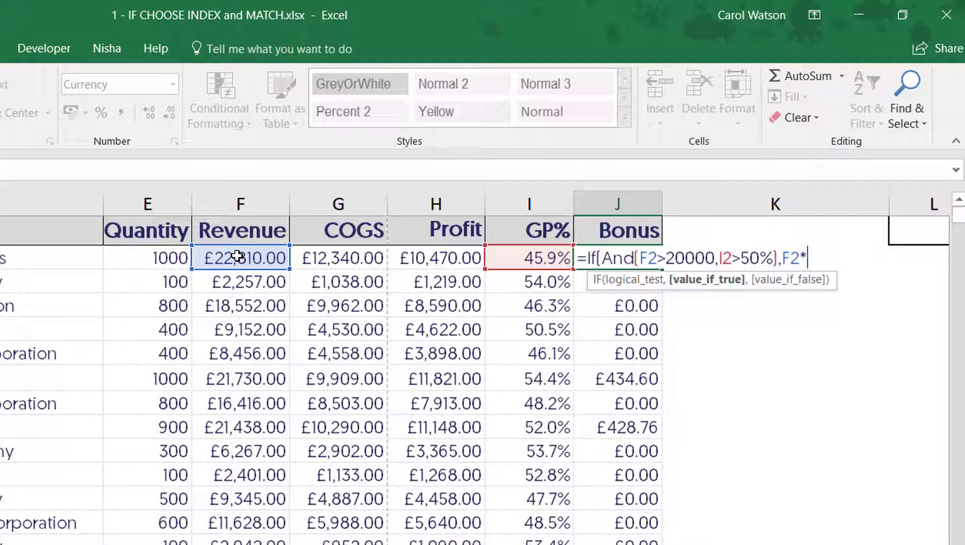
text(0)
key(BackSpace)
text(2%)
text(,)
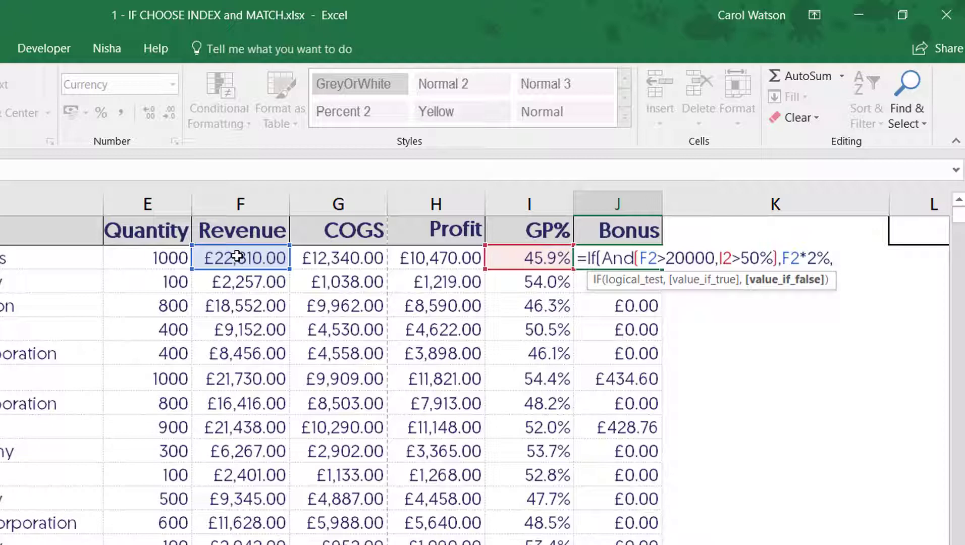
text(0))
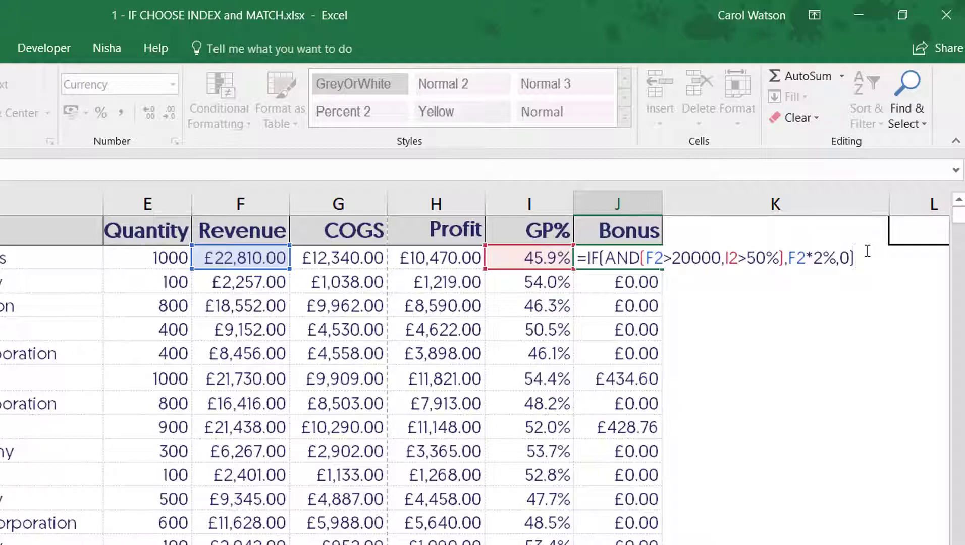
key(Return)
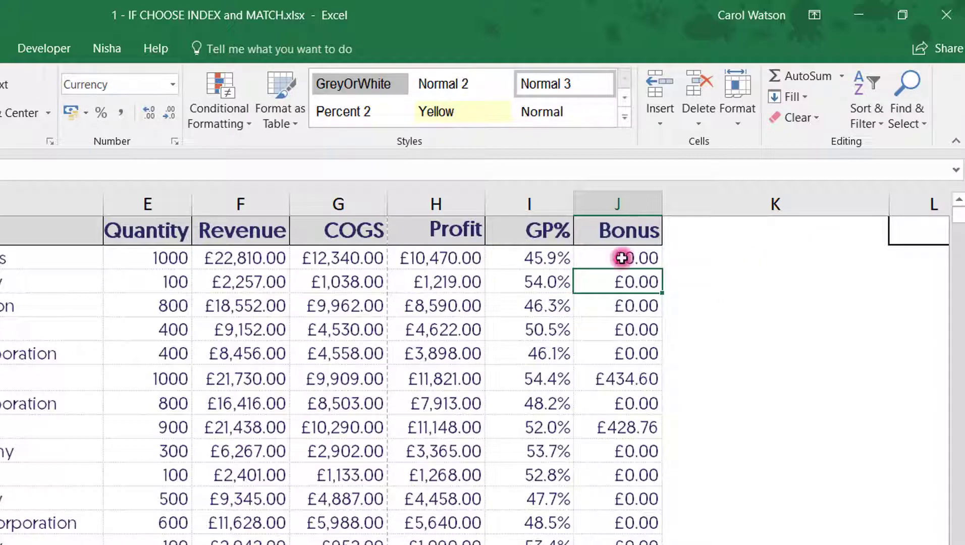
Step: Fill the IF and AND formula from J2 down the whole Bonus column
click(621, 258)
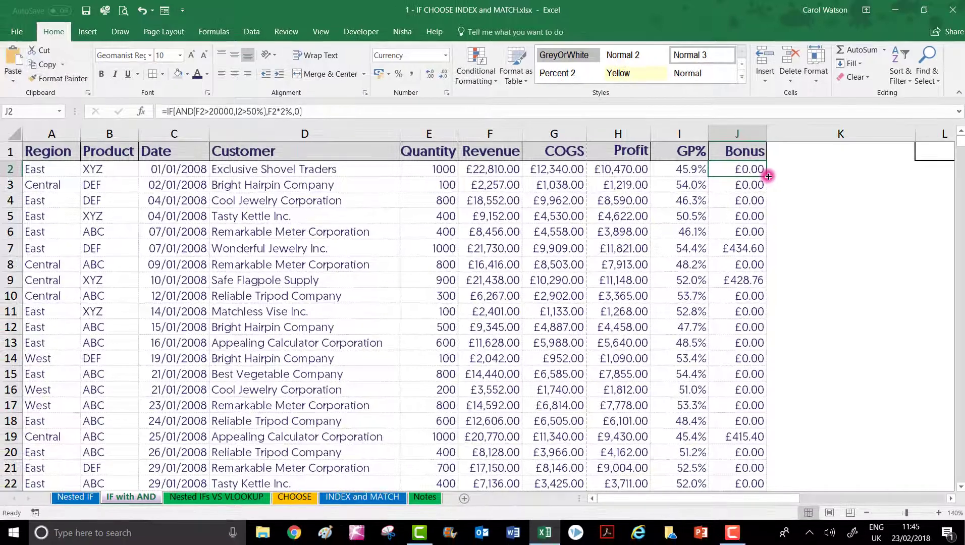
double_click(768, 176)
click(744, 170)
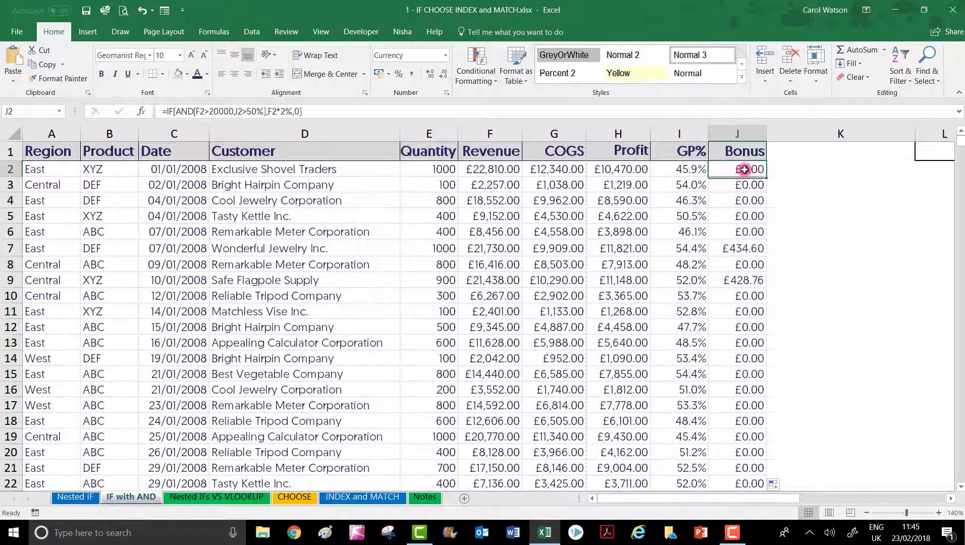
Step: Check the copied Bonus formulas against the Revenue and GP% values in rows 7 and 9
key(Down)
key(Down)
key(Down)
key(Down)
key(Down)
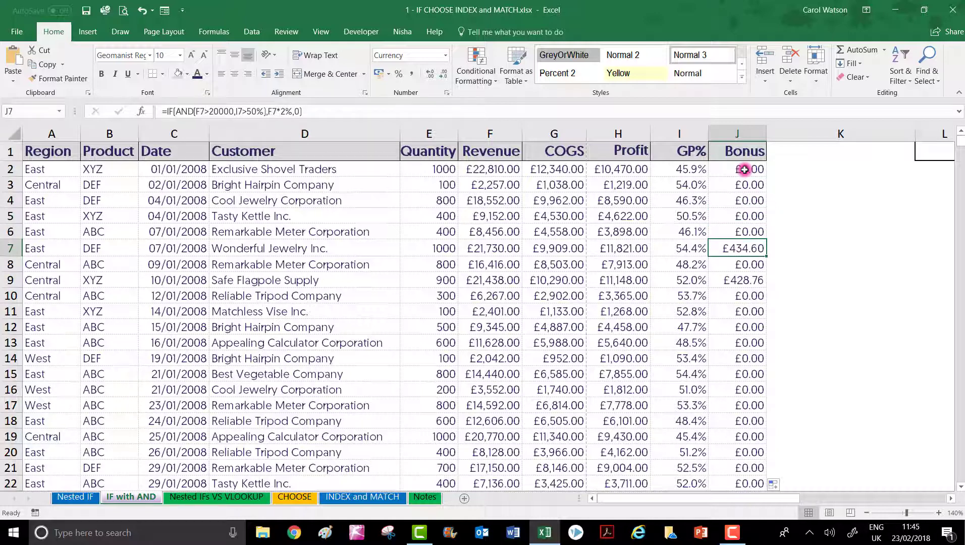
click(483, 250)
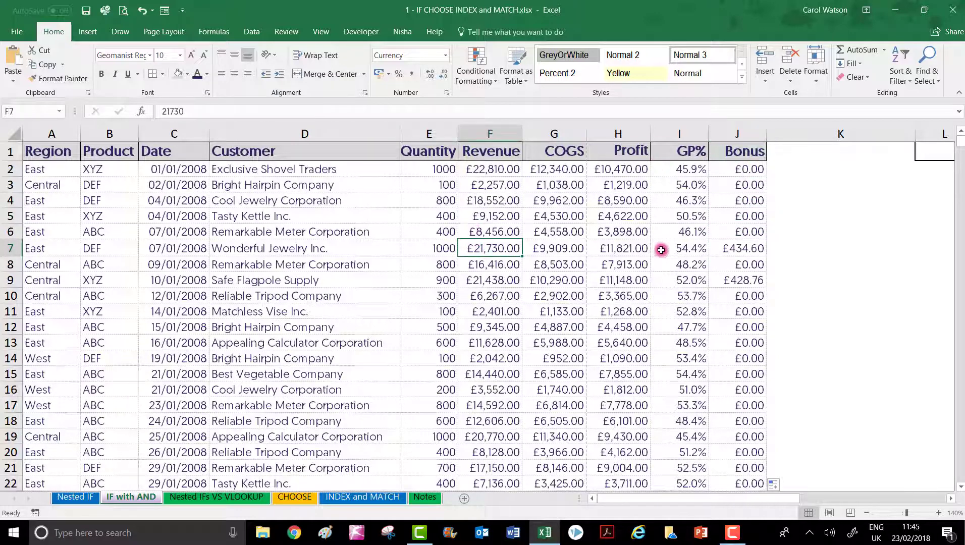
click(682, 249)
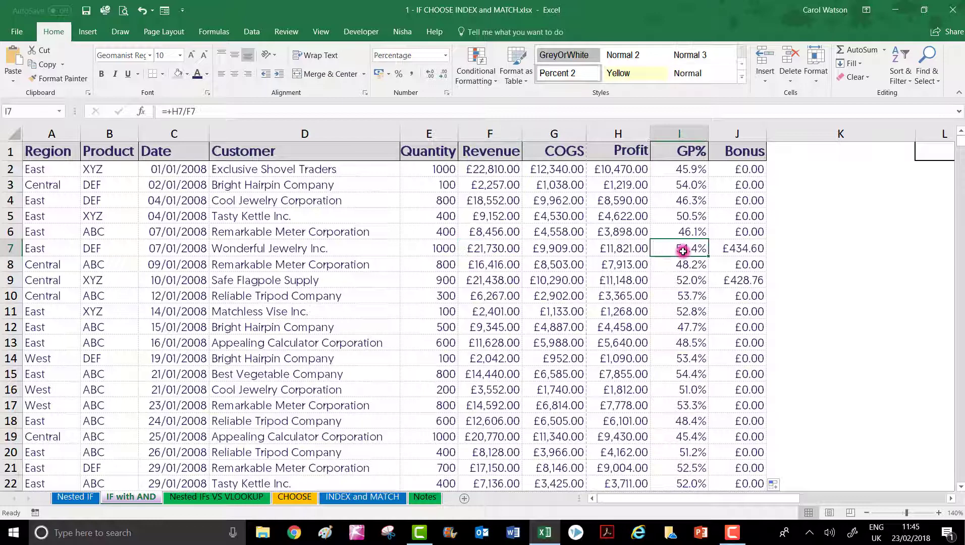
click(681, 279)
click(499, 281)
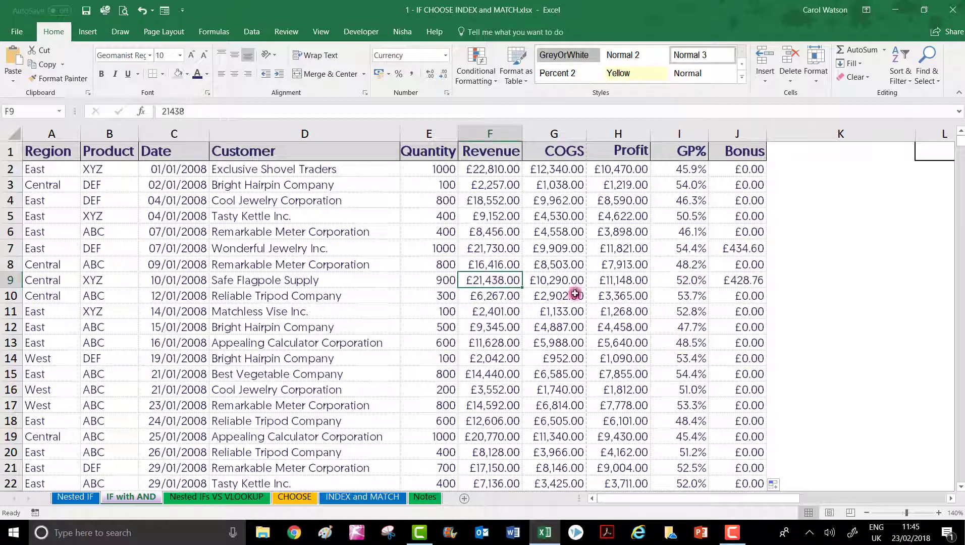
Step: Check Revenue and GP% for the bonus-earning rows 27 and 53, then return to the start of the data
key(Down)
key(Down)
key(Down)
key(Down)
key(Down)
key(Down)
key(Down)
key(Down)
key(Down)
key(Down)
key(Down)
key(Down)
key(Down)
key(Down)
key(Down)
key(Down)
key(Down)
key(Down)
key(Down)
key(Down)
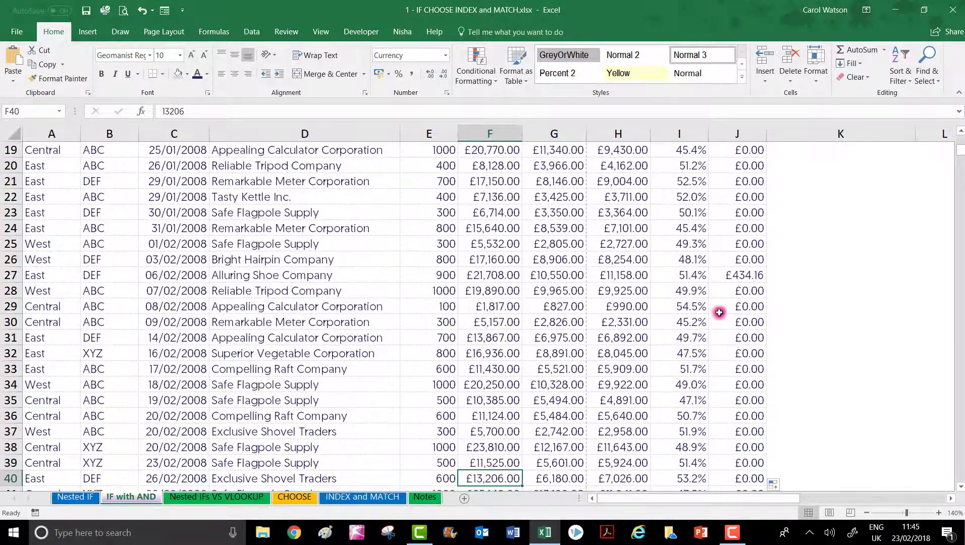
click(688, 275)
click(489, 271)
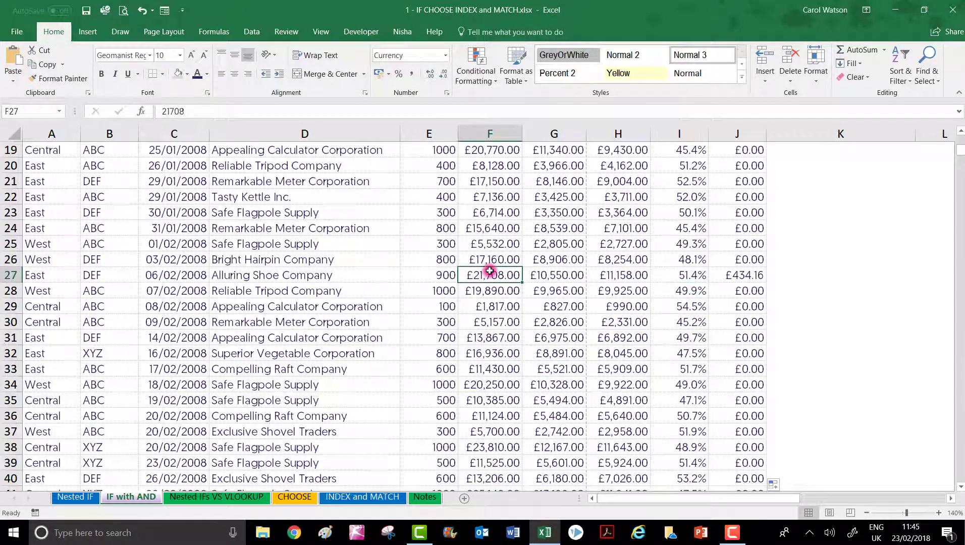
key(Page_Down)
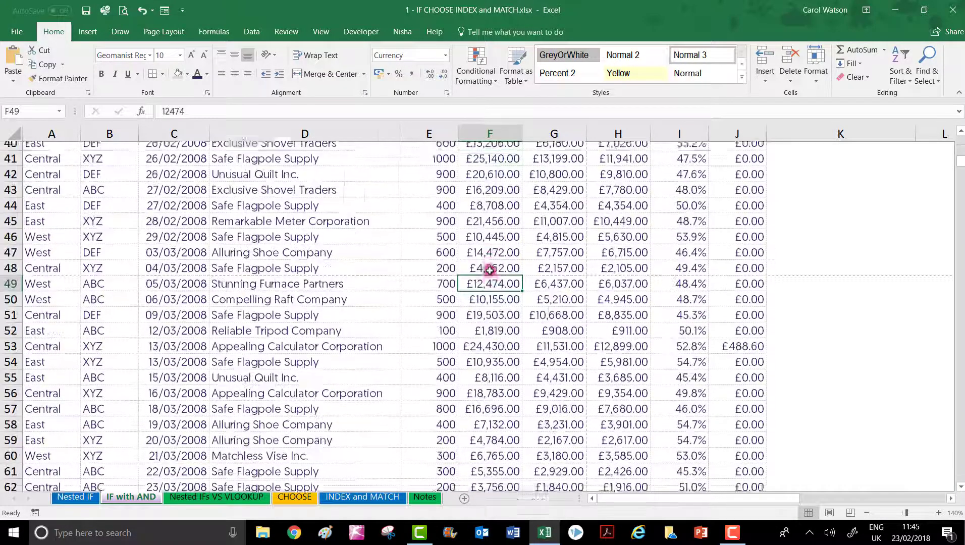
click(488, 337)
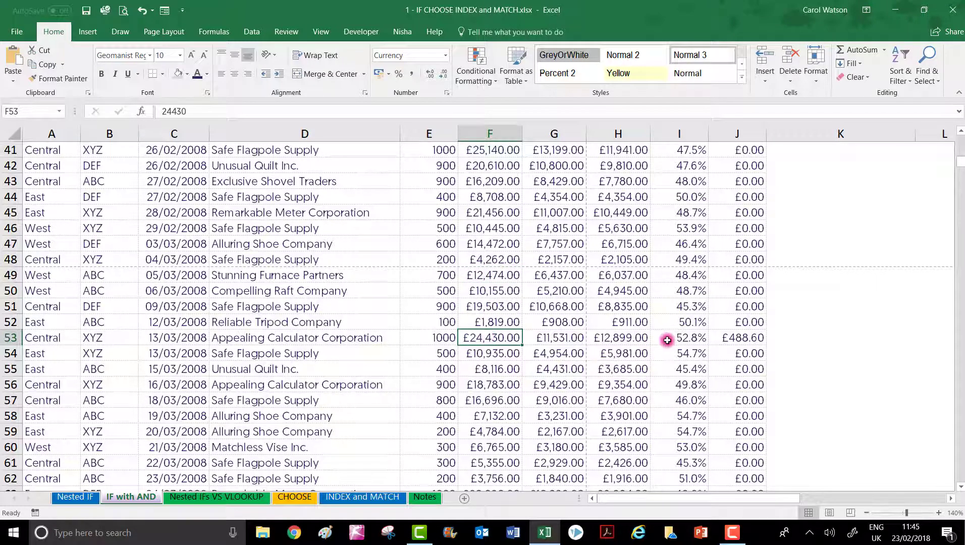
click(641, 338)
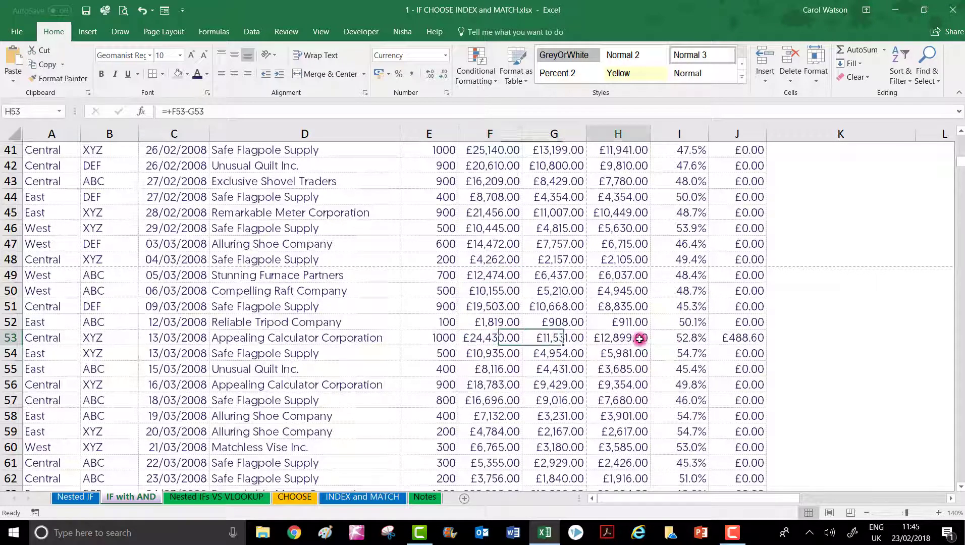
click(675, 341)
key(Page_Up)
key(Page_Up)
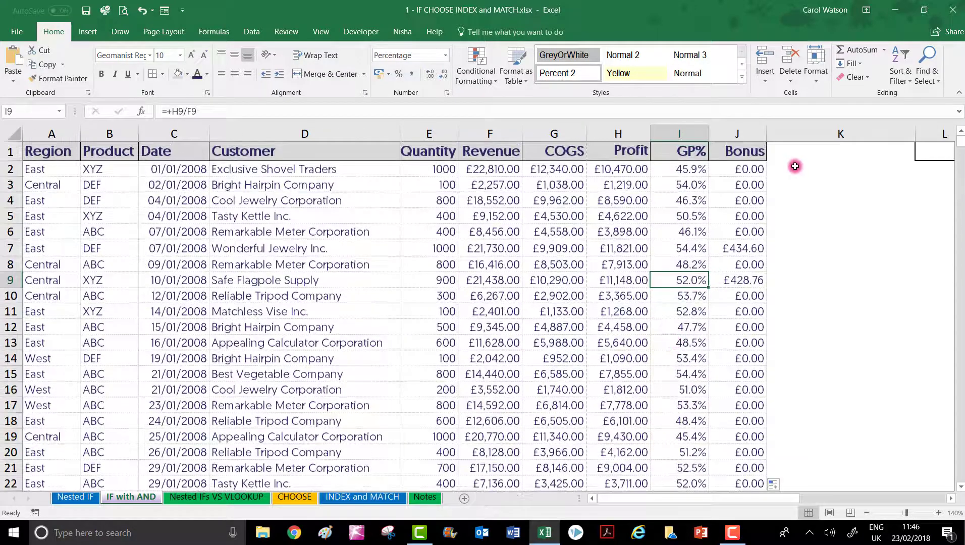
Step: Review each argument of the J2 formula: both AND conditions, the value if true and the value if false
click(746, 169)
click(188, 111)
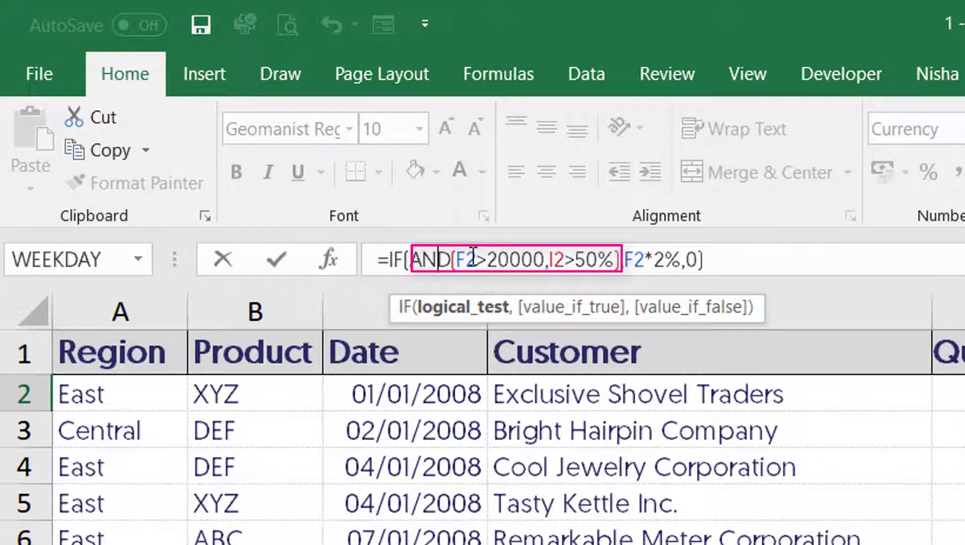
click(488, 258)
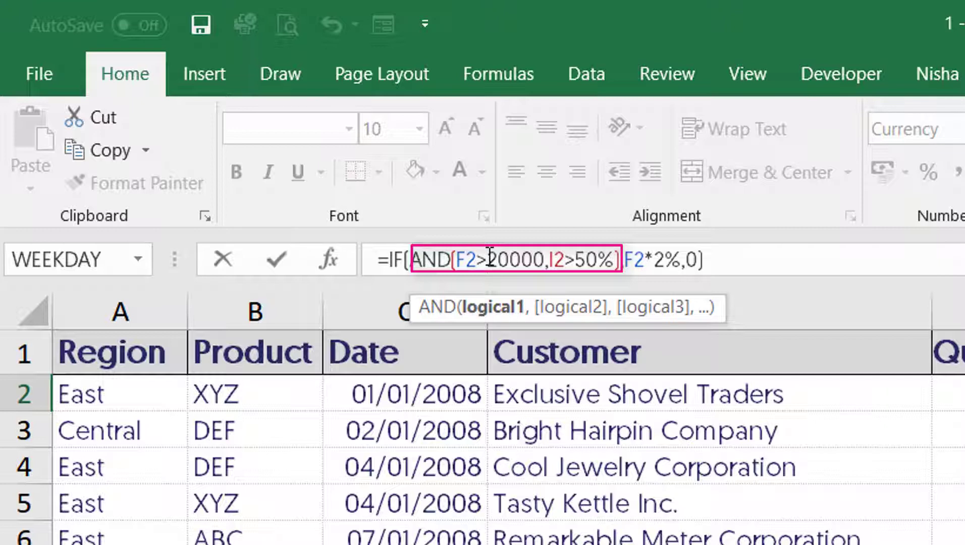
click(565, 256)
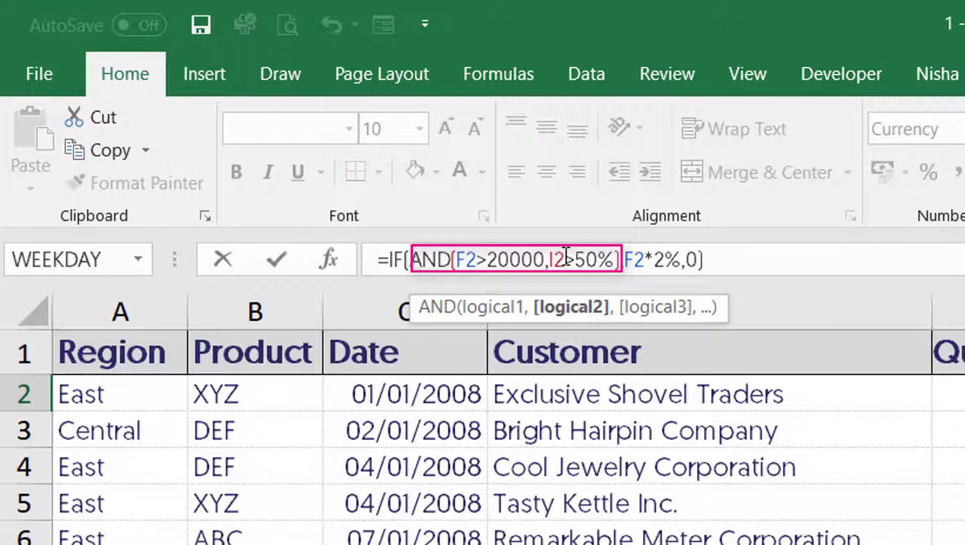
click(645, 256)
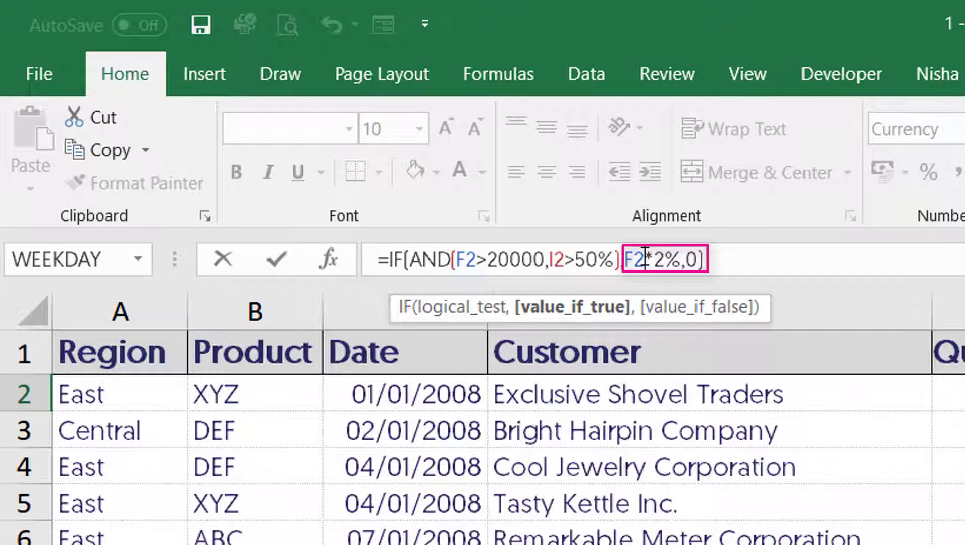
click(689, 255)
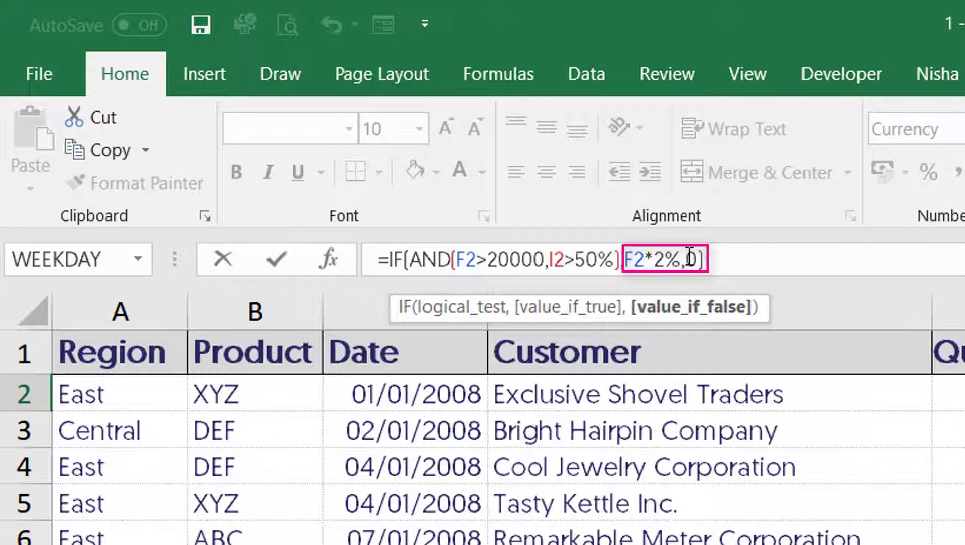
key(Return)
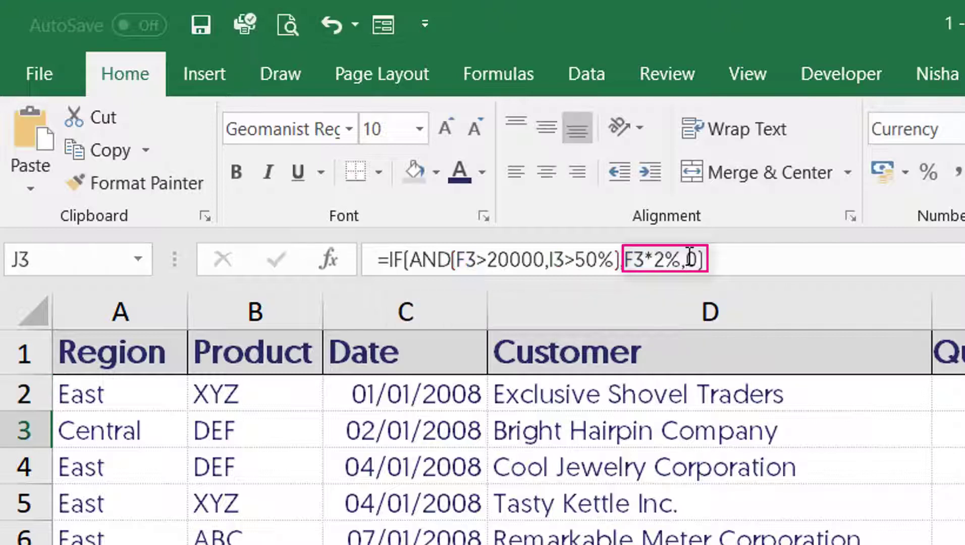